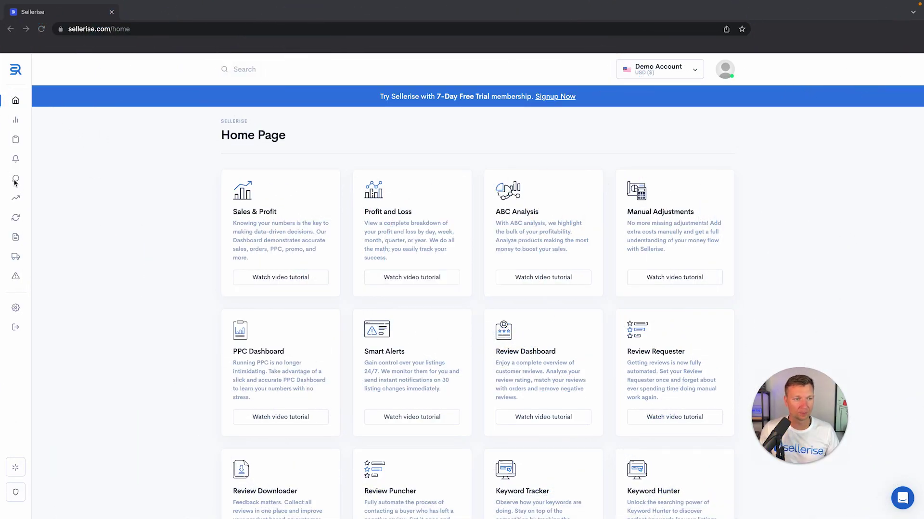
Open Smart Alerts, list the BuyBox Lost events, and view the Merkury camera's alert details
click(6, 107)
mouse_move(6, 107)
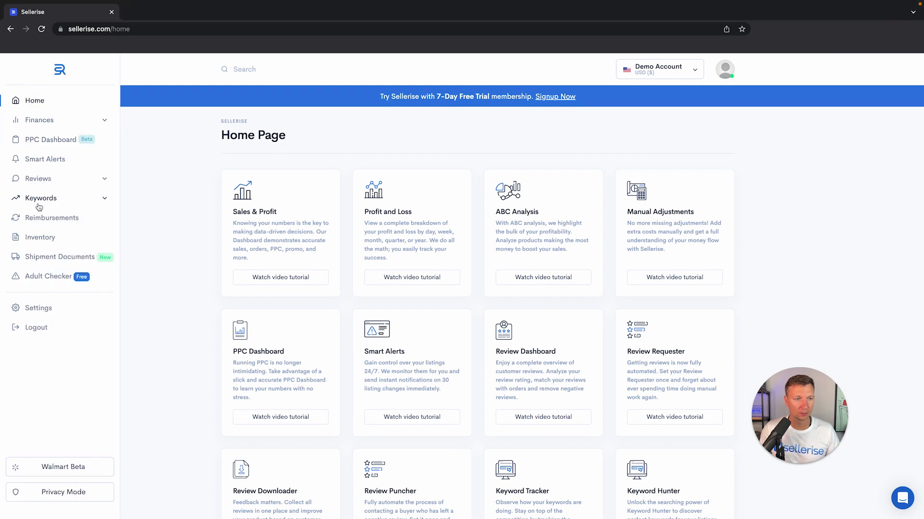
click(39, 164)
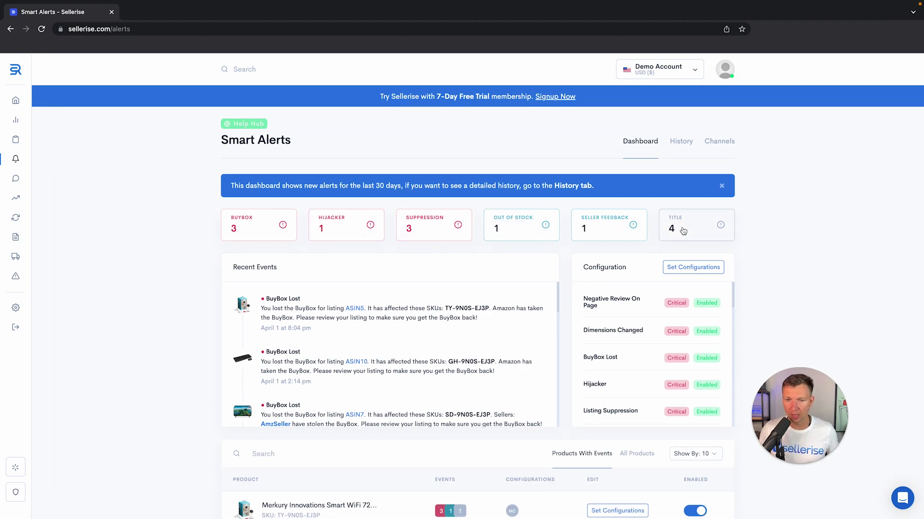
click(262, 234)
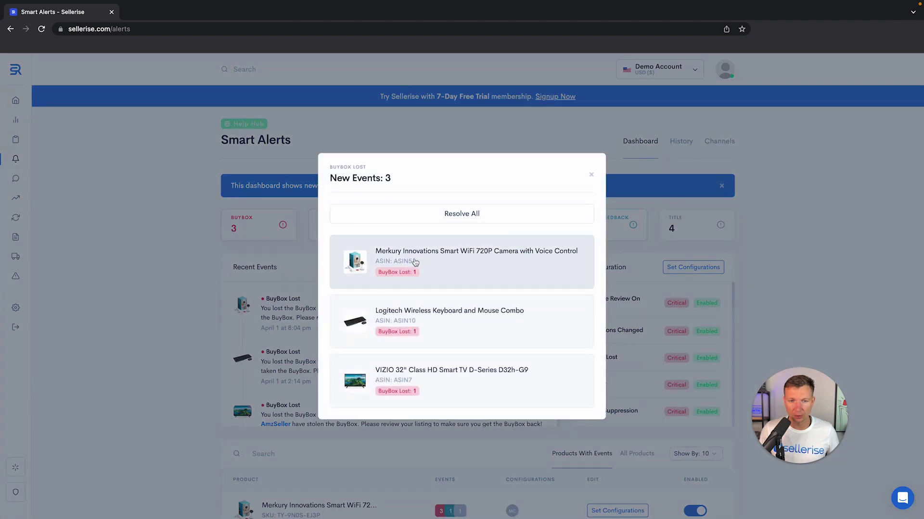
click(466, 272)
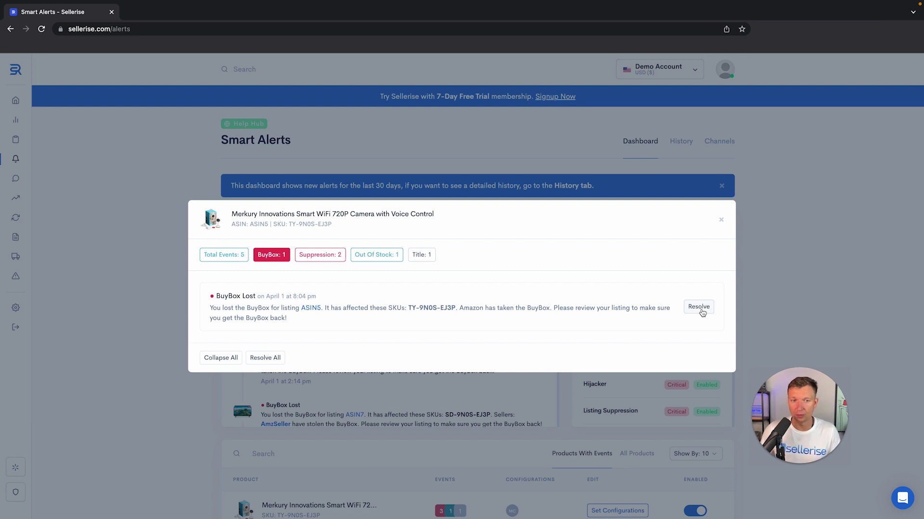
Close the Merkury camera's details and scroll through the Recent Events list, then back up
click(722, 222)
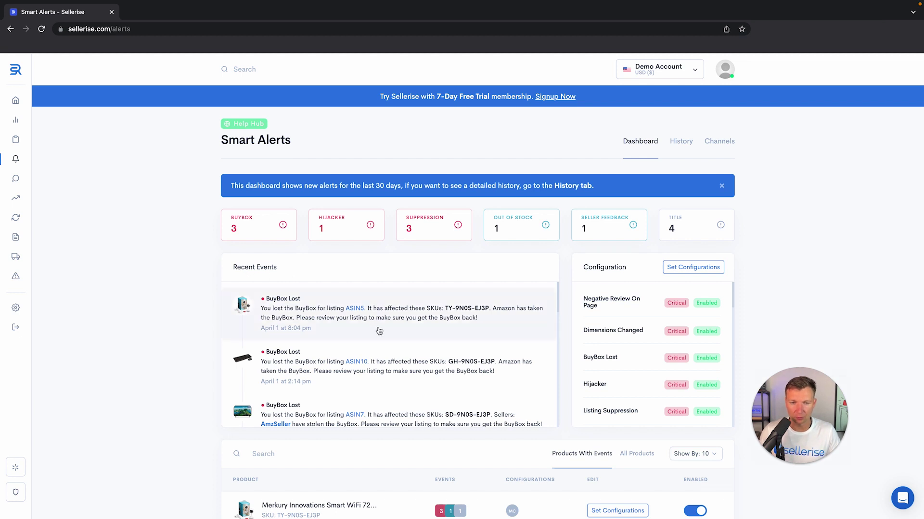
scroll(379, 331, down, 10)
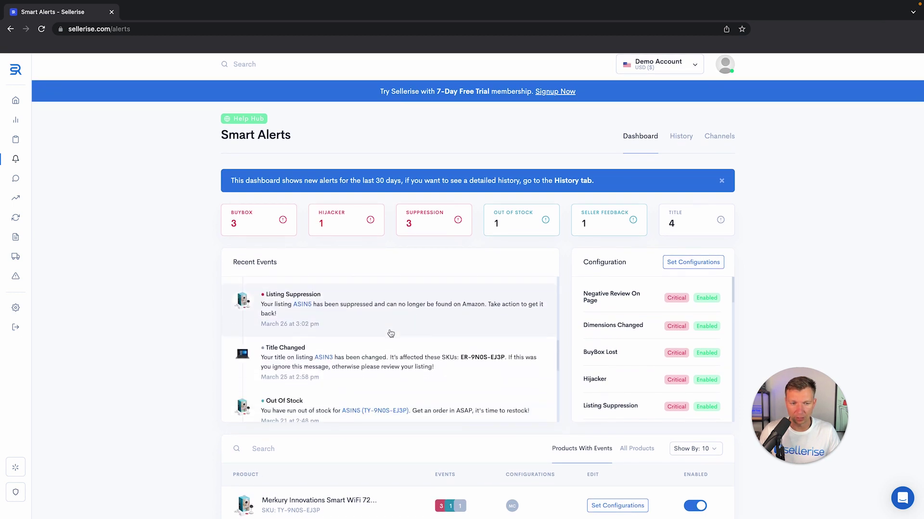
scroll(391, 333, up, 10)
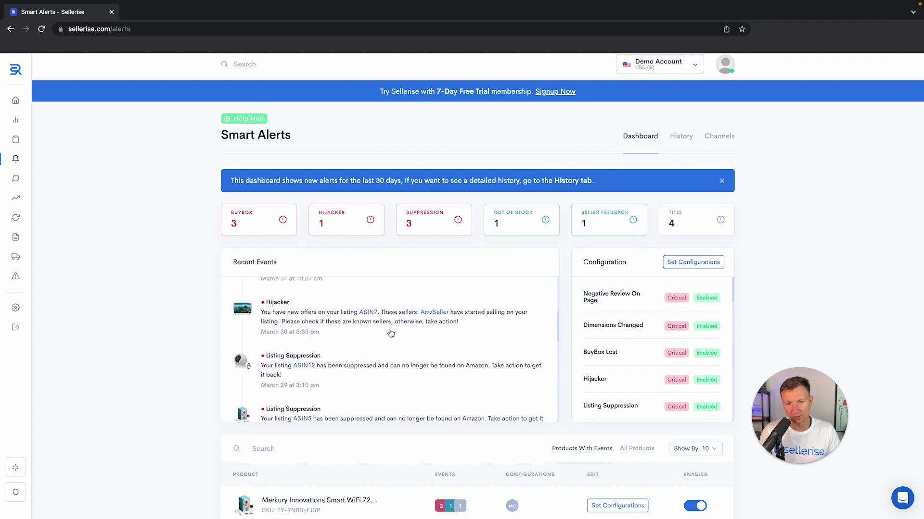
scroll(391, 333, up, 5)
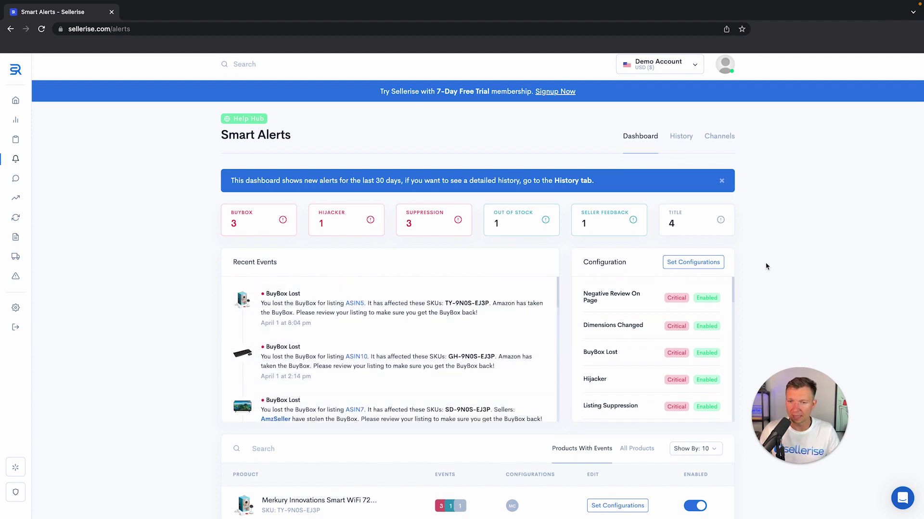
Open Set Configurations and scroll through the alert types and their importance levels
click(680, 268)
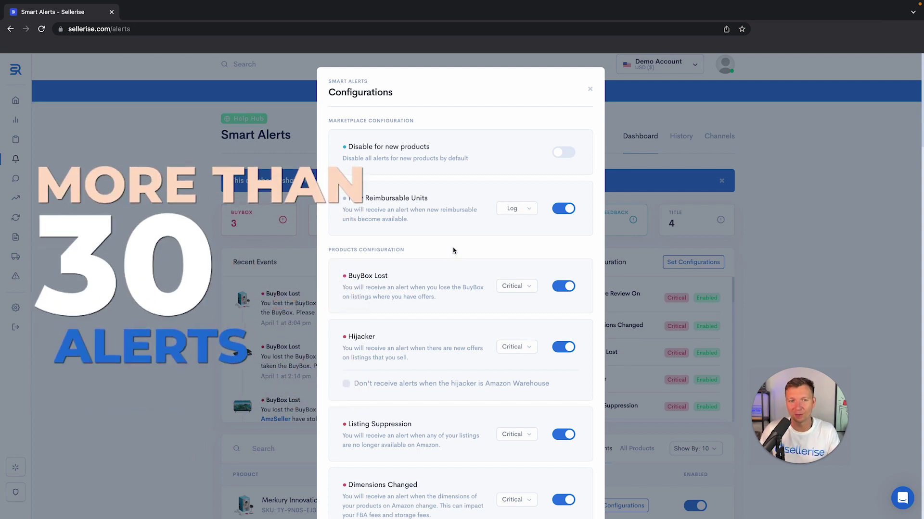
scroll(451, 256, down, 4)
scroll(453, 251, down, 10)
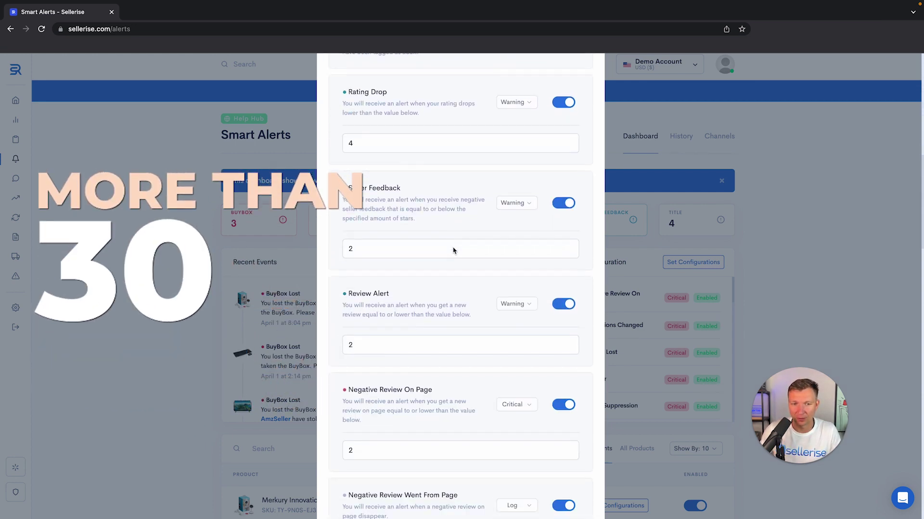
scroll(453, 250, down, 9)
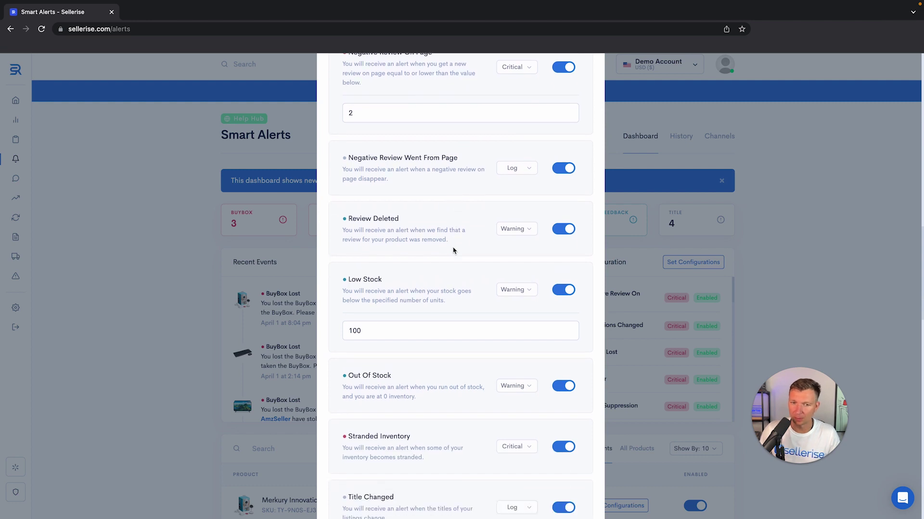
scroll(453, 251, up, 15)
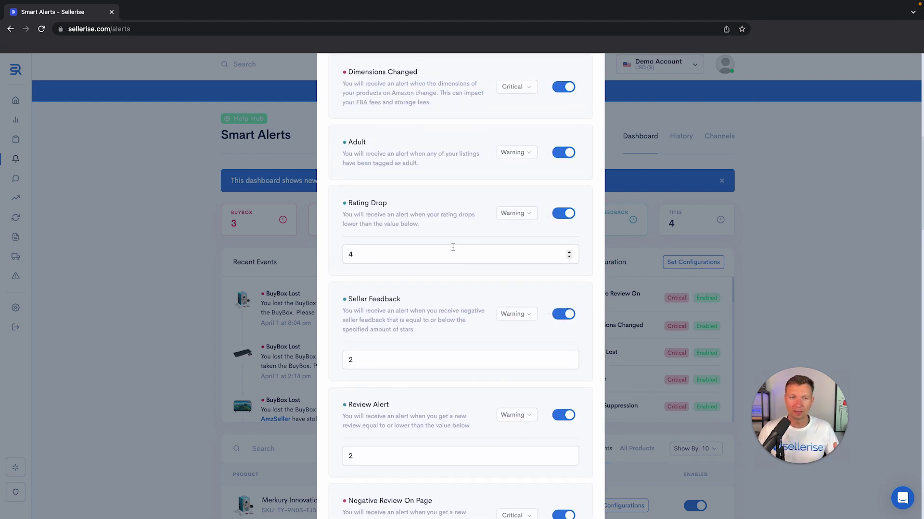
Check the Adult alert's importance options, leaving it at Warning
click(520, 153)
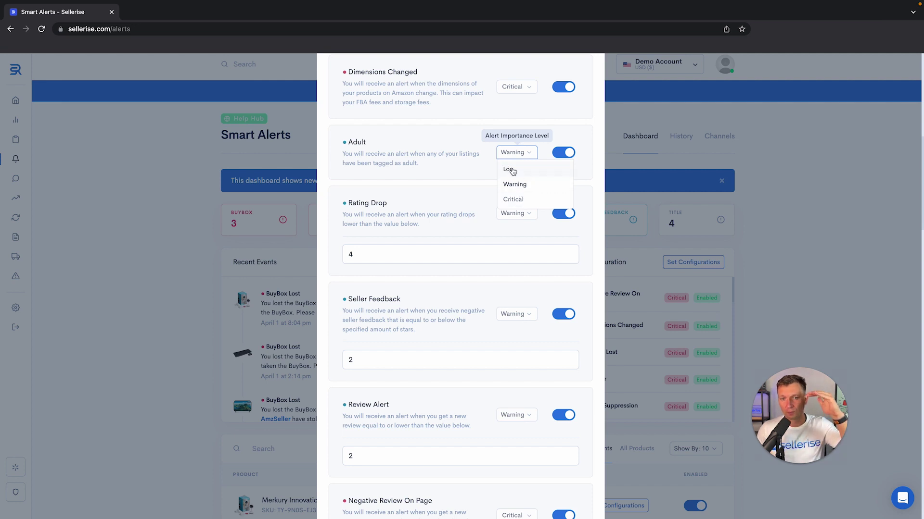
click(461, 188)
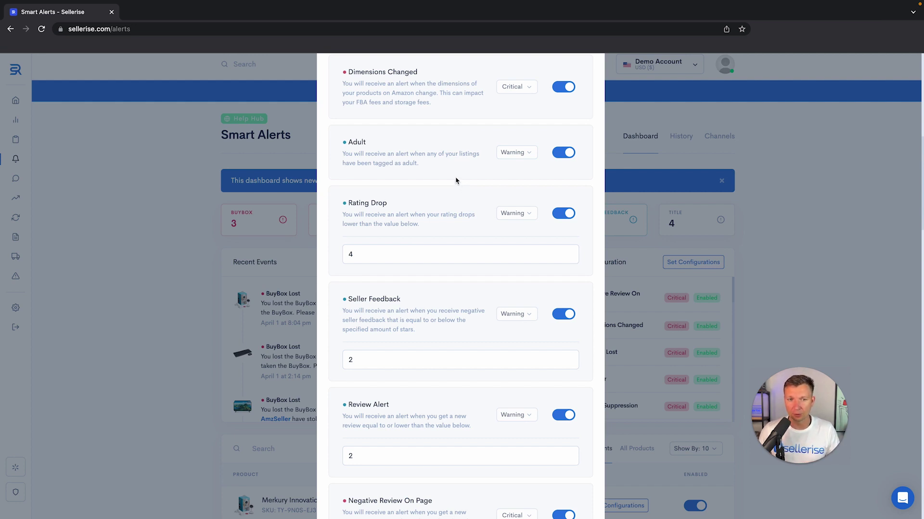
scroll(462, 180, up, 9)
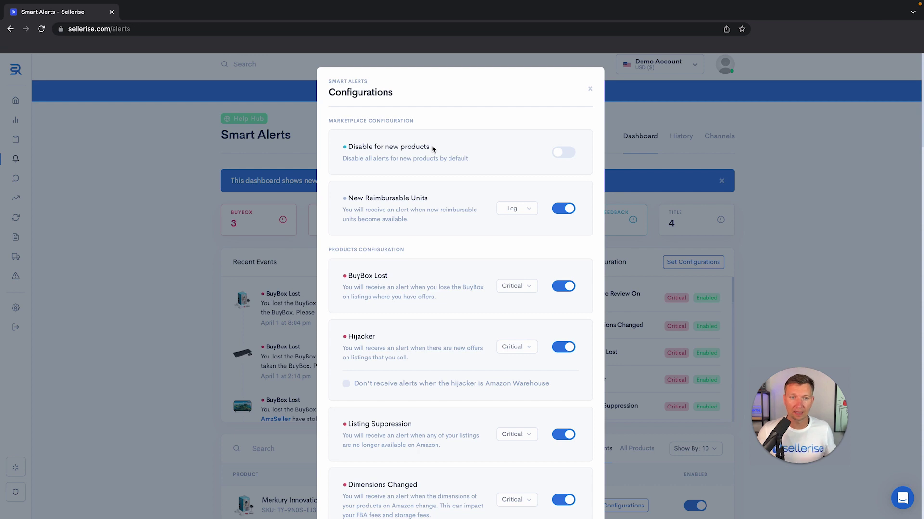
click(562, 153)
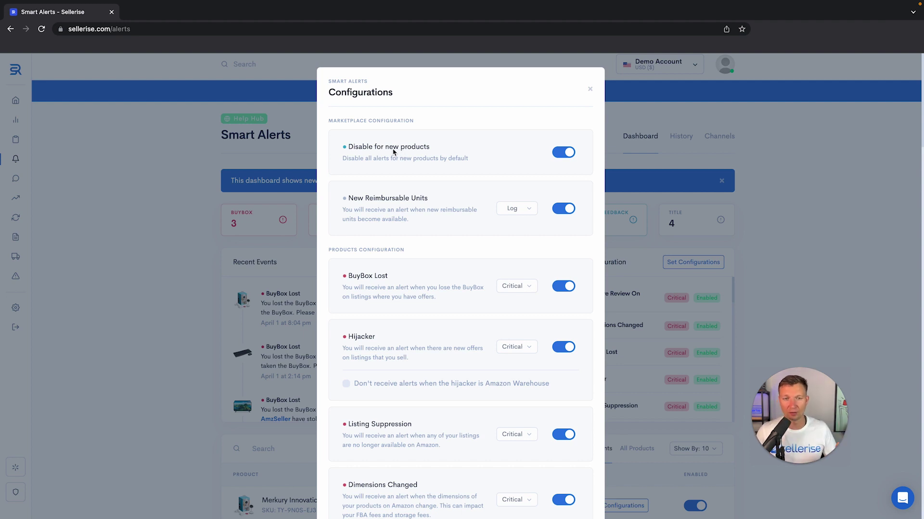
click(554, 158)
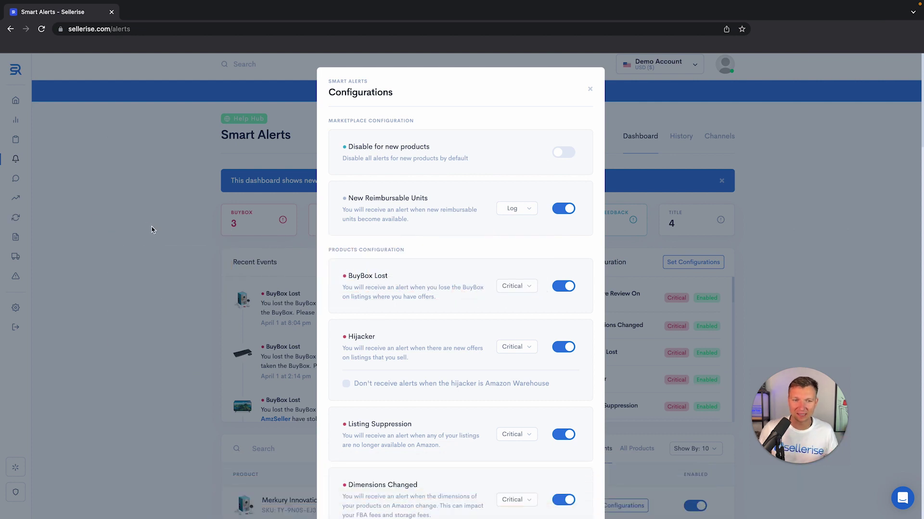
scroll(451, 260, down, 4)
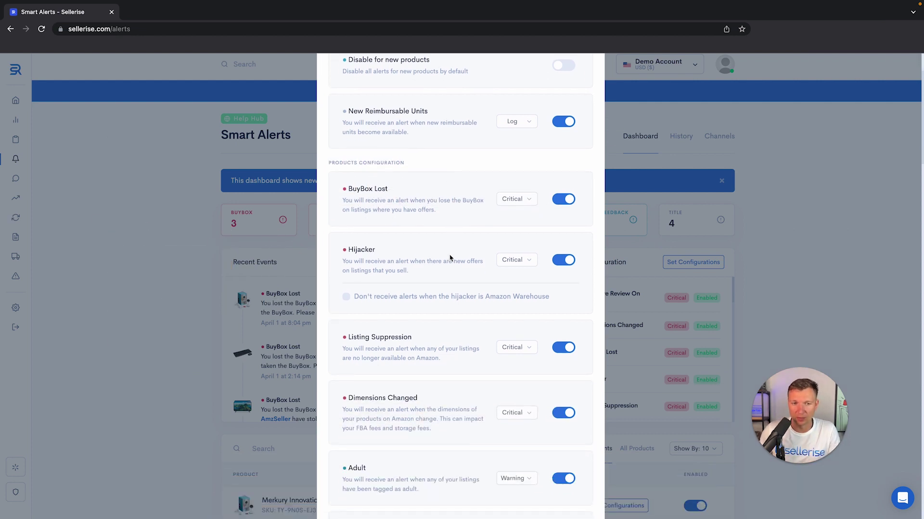
scroll(445, 254, down, 1)
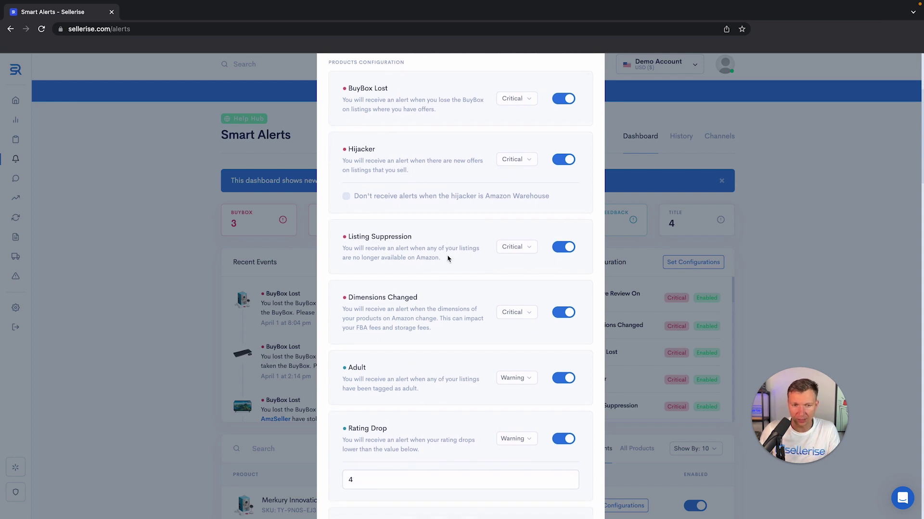
scroll(446, 243, down, 2)
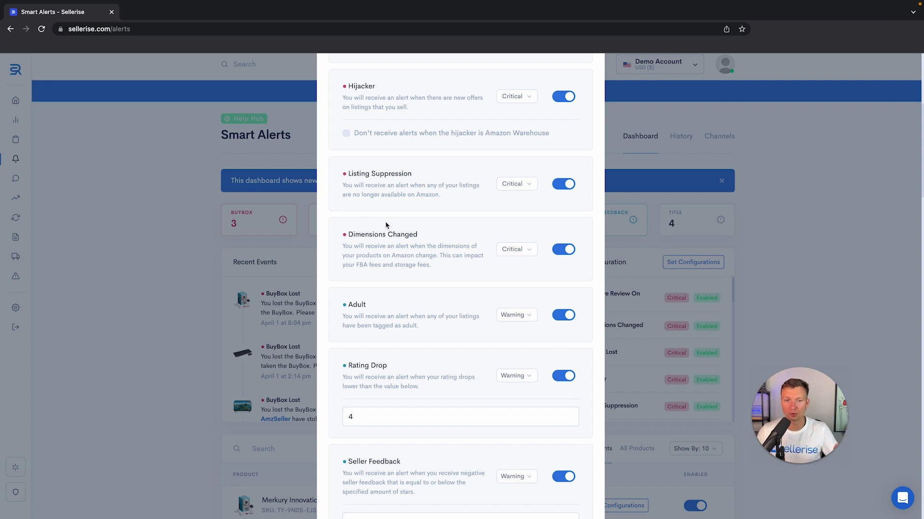
scroll(433, 274, down, 3)
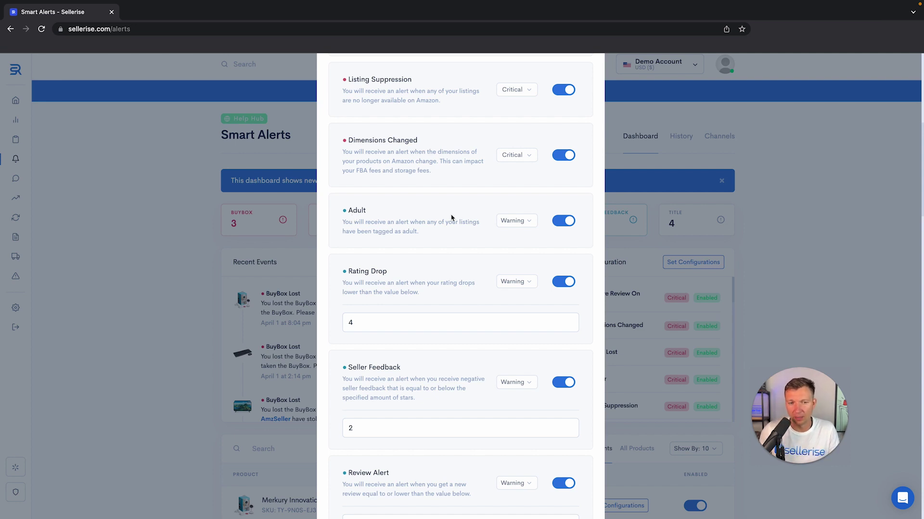
scroll(431, 230, down, 4)
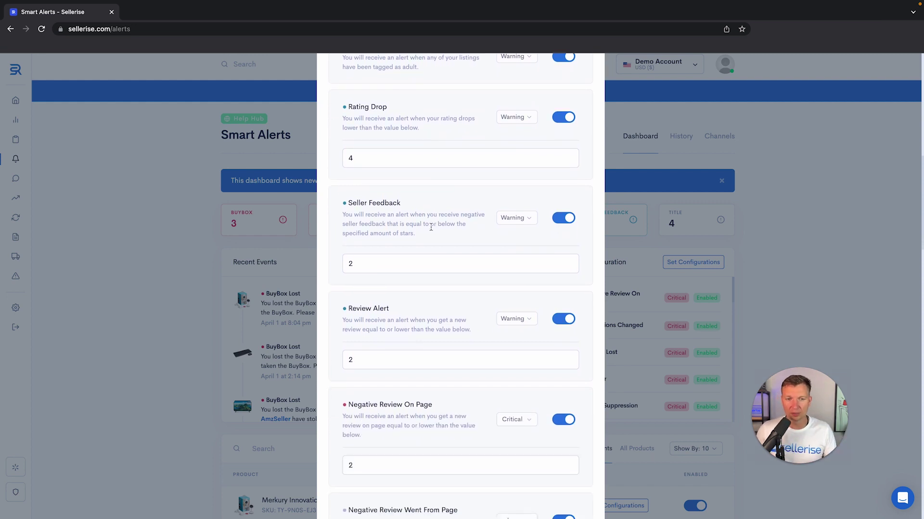
scroll(431, 227, up, 3)
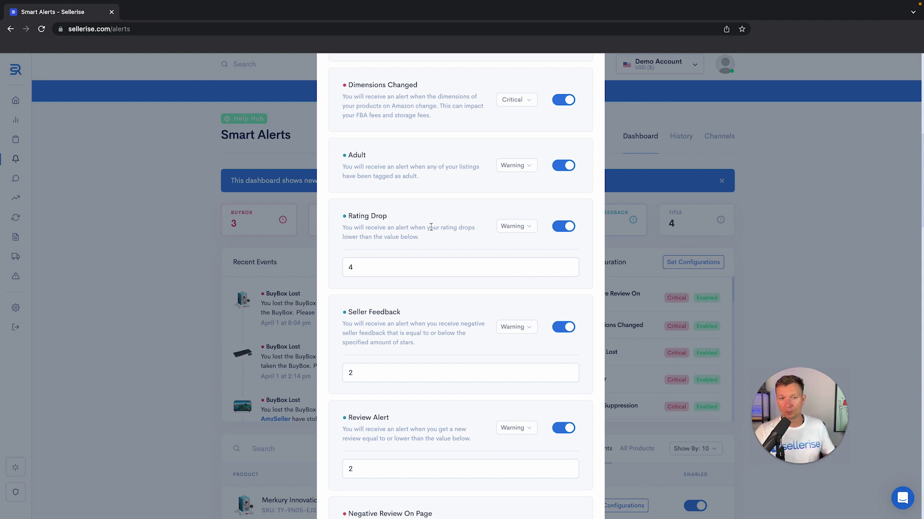
scroll(431, 227, down, 14)
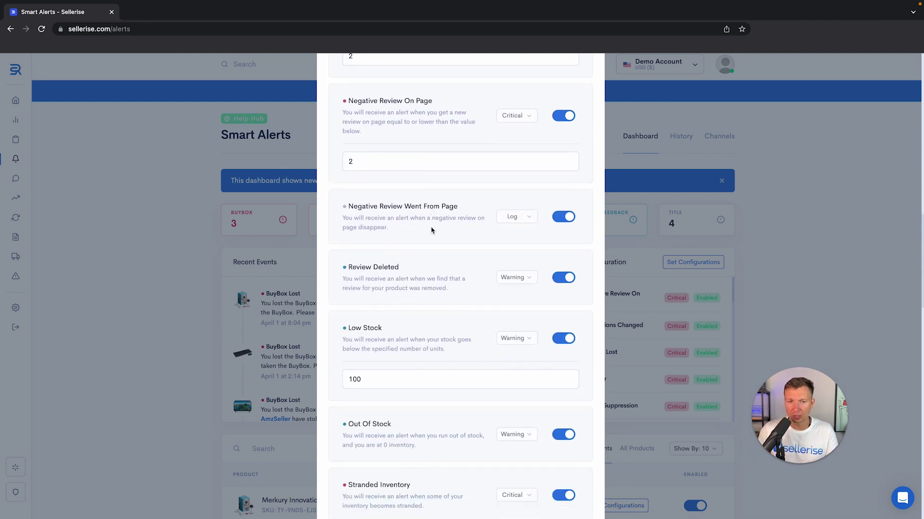
scroll(431, 230, down, 15)
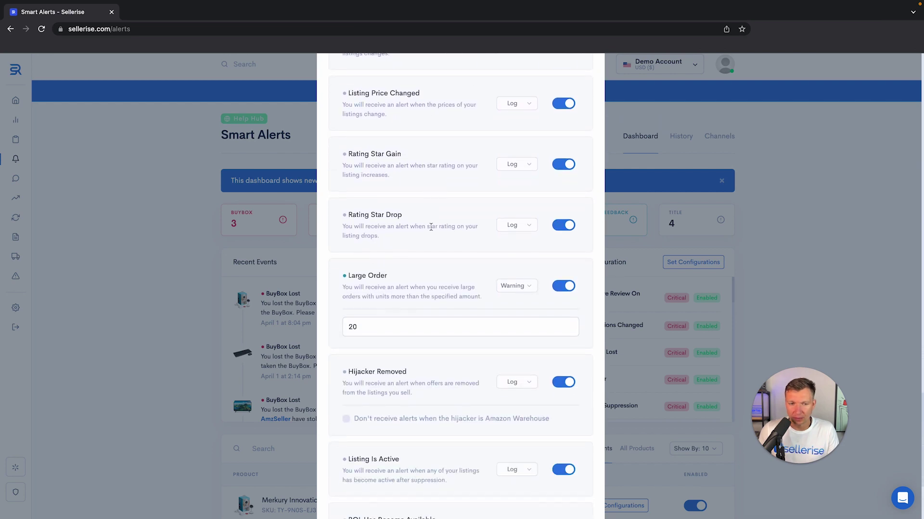
scroll(432, 231, down, 1)
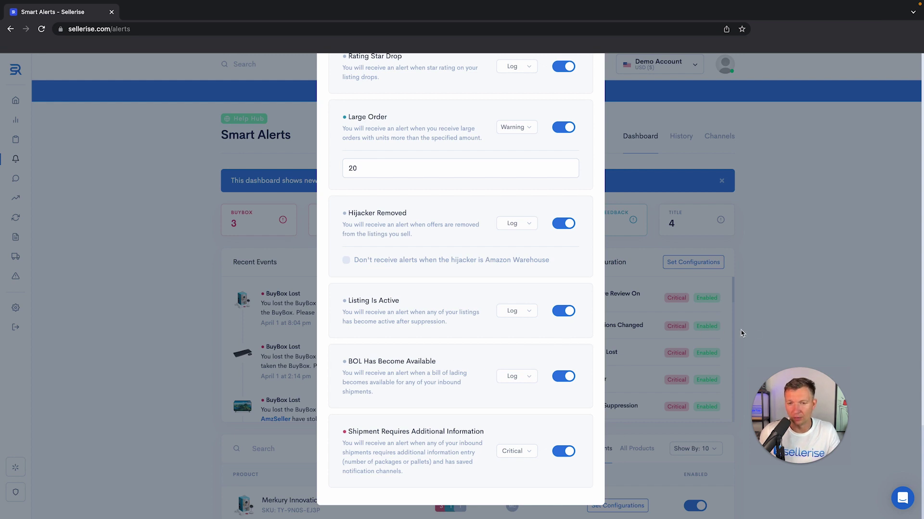
scroll(461, 288, down, 10)
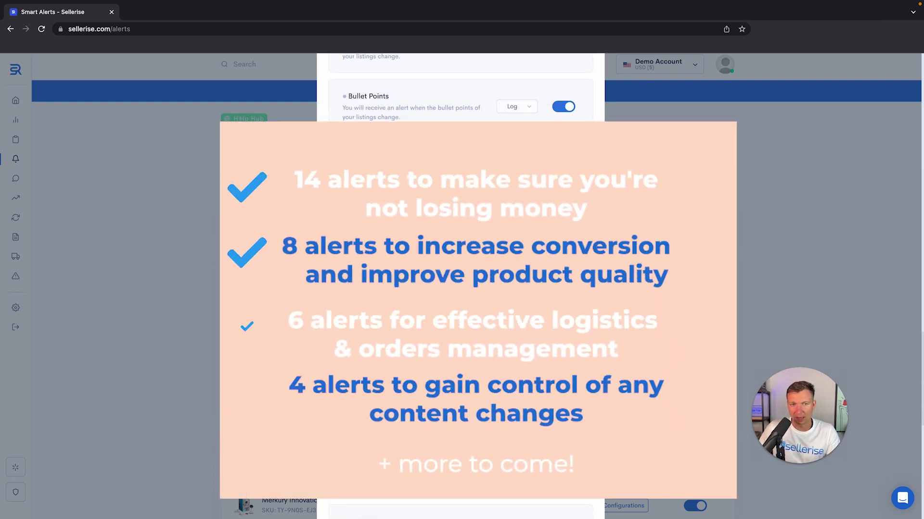
Close the global alert configurations and open the Merkury camera's own alert settings
click(782, 261)
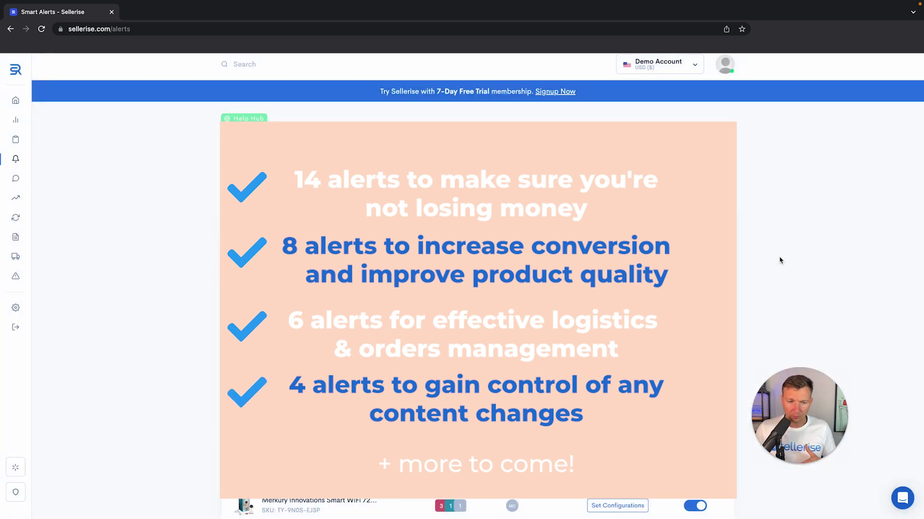
scroll(769, 260, down, 1)
scroll(769, 260, down, 7)
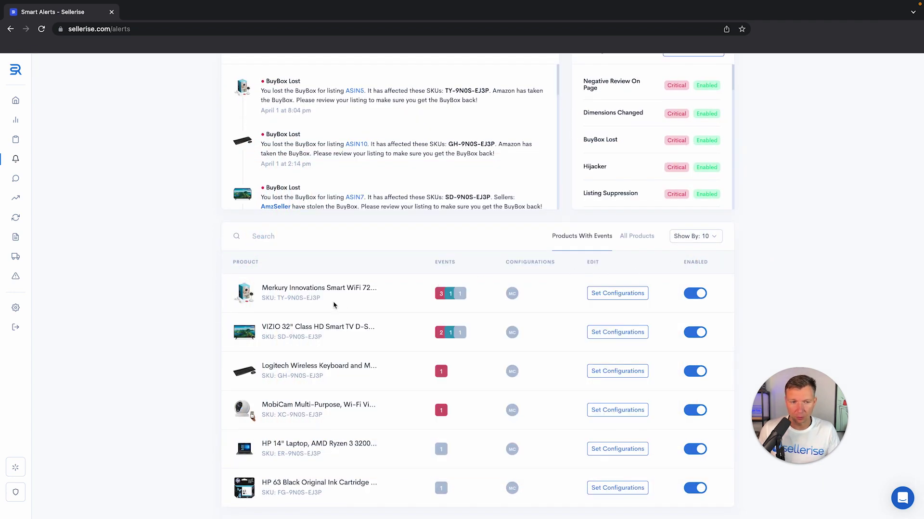
click(615, 297)
Change the Large Order quantity threshold from 20 to 10 and save it
scroll(485, 306, down, 7)
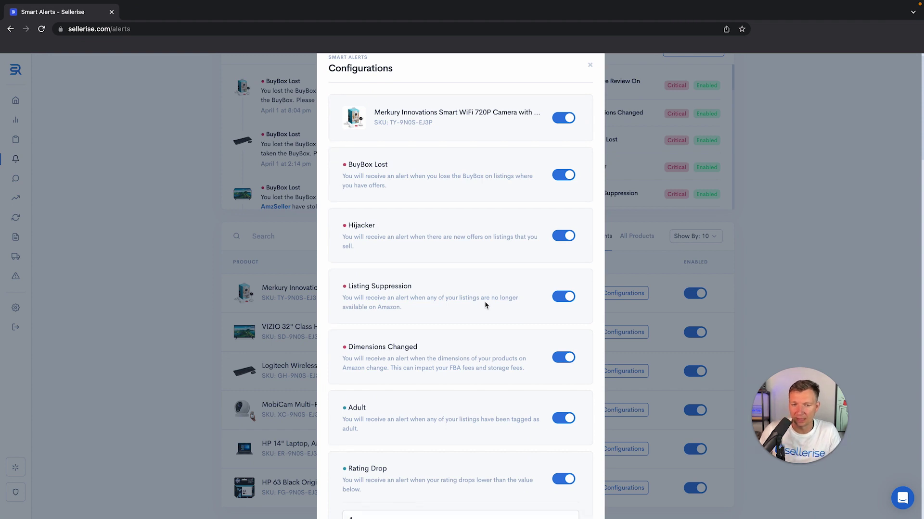
scroll(485, 302, down, 20)
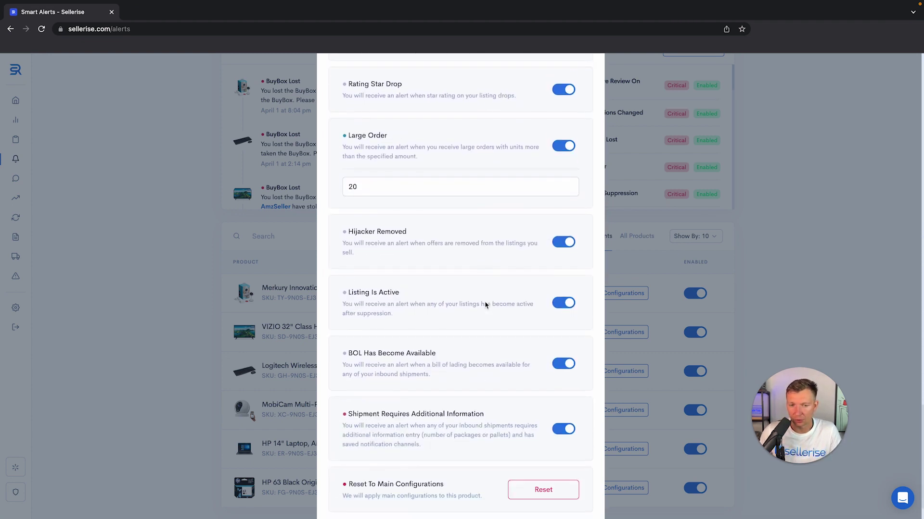
scroll(485, 302, down, 5)
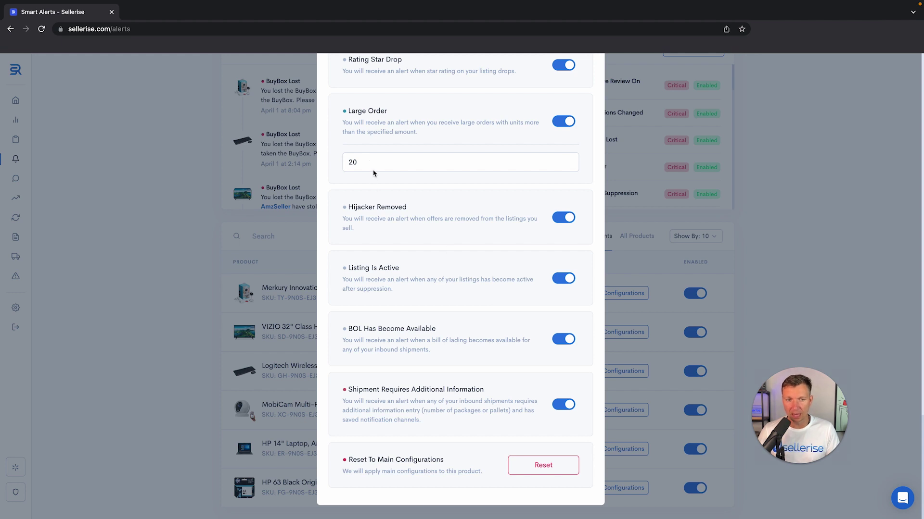
drag(371, 164, 332, 166)
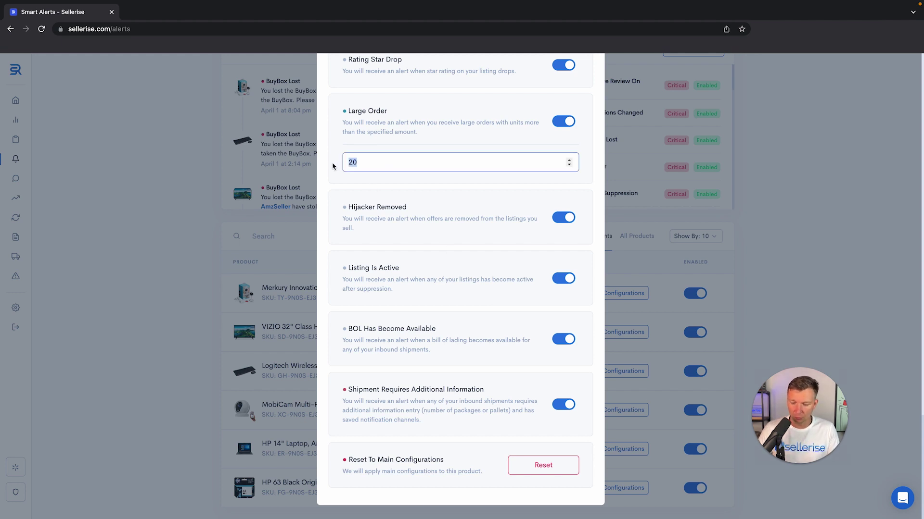
text(10)
click(473, 183)
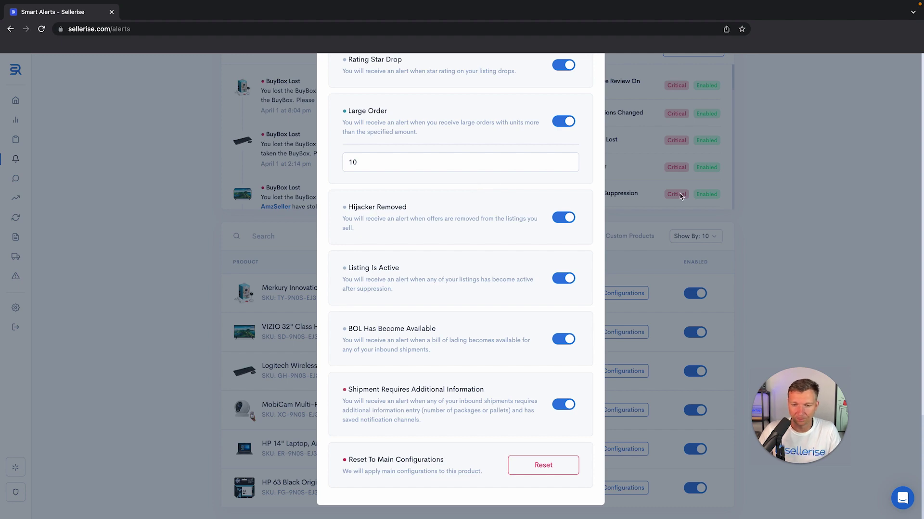
Close the product's alert configuration and open the Merkury camera's event list
click(768, 201)
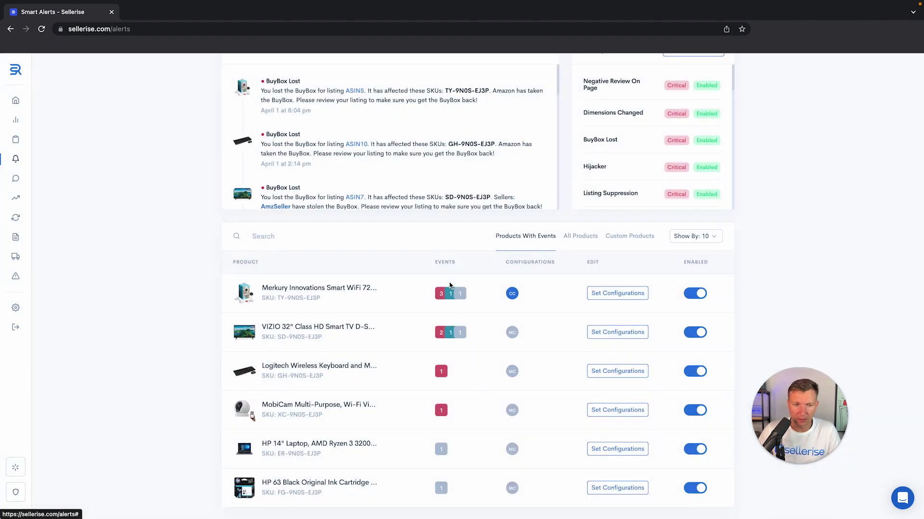
mouse_move(438, 293)
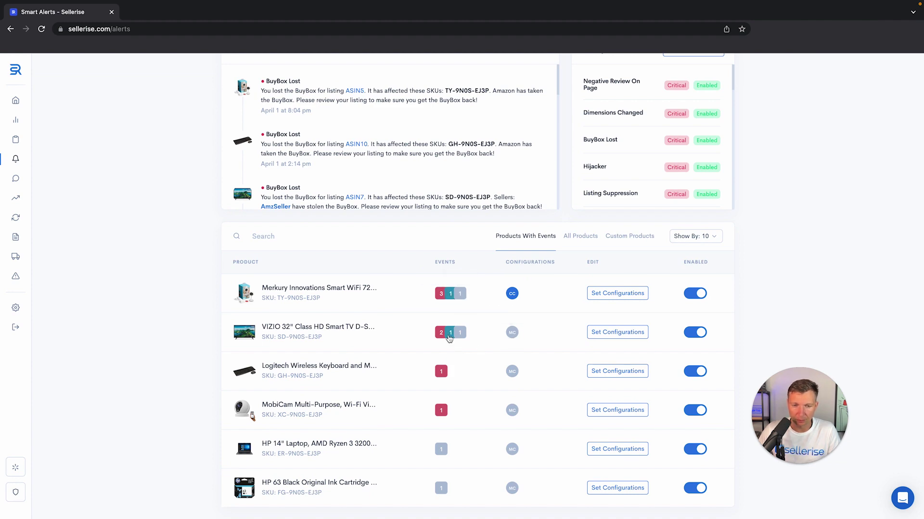
click(447, 296)
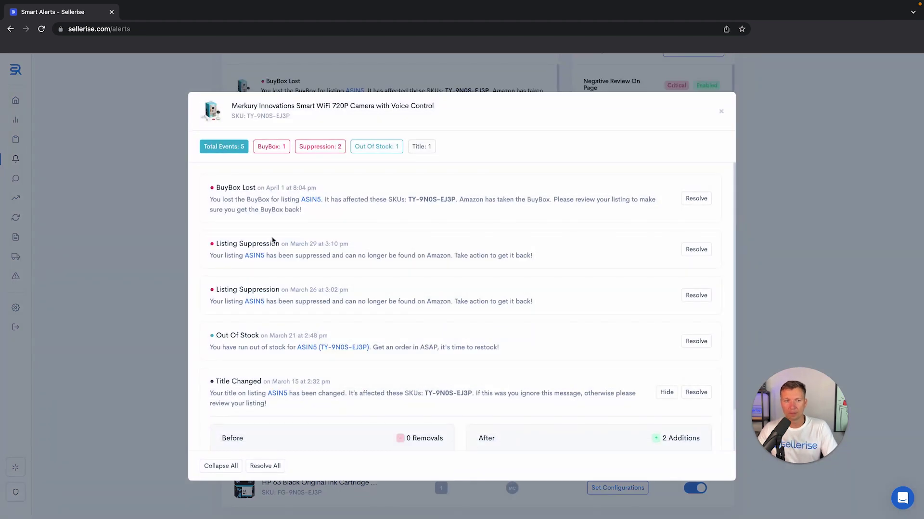
Scroll through the Merkury camera's events, then close the event list
scroll(393, 331, down, 2)
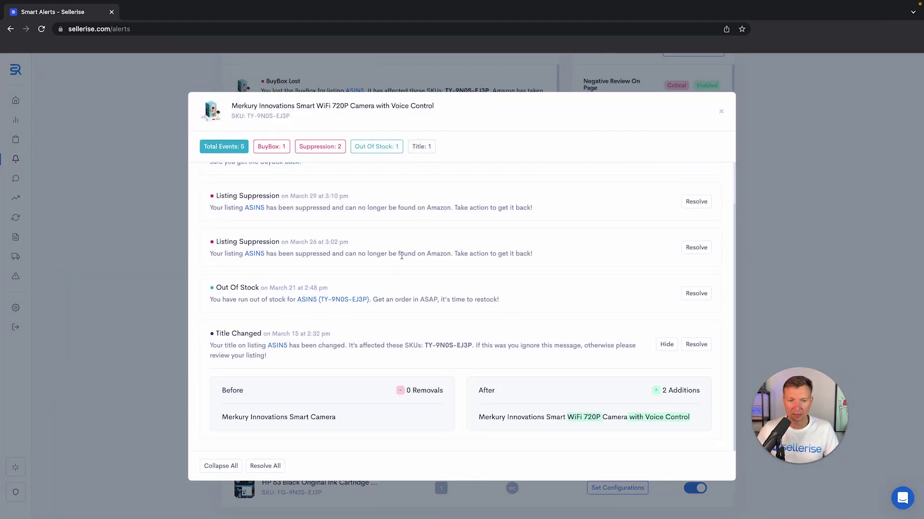
scroll(408, 258, up, 2)
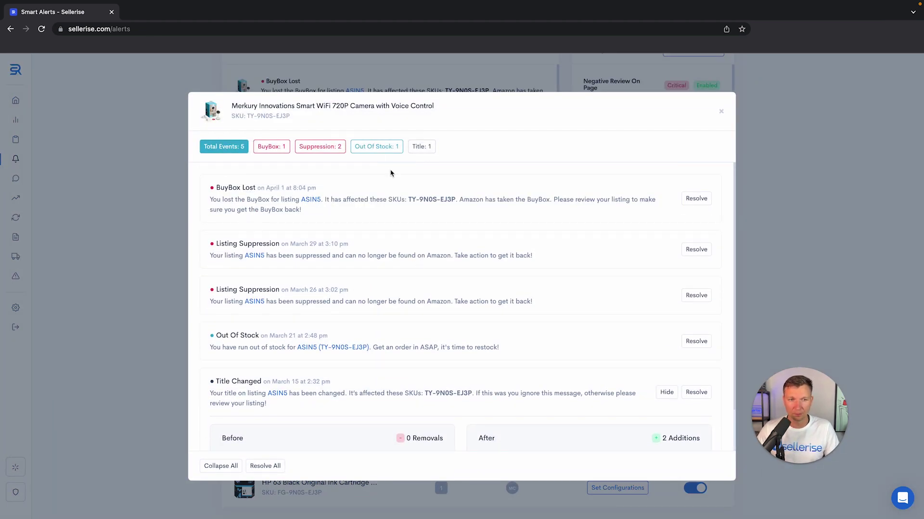
scroll(425, 292, down, 2)
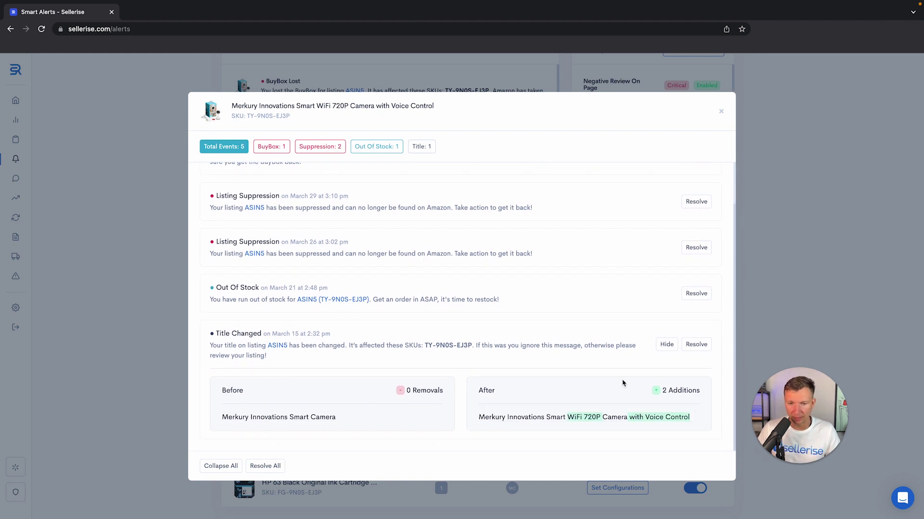
scroll(621, 363, up, 2)
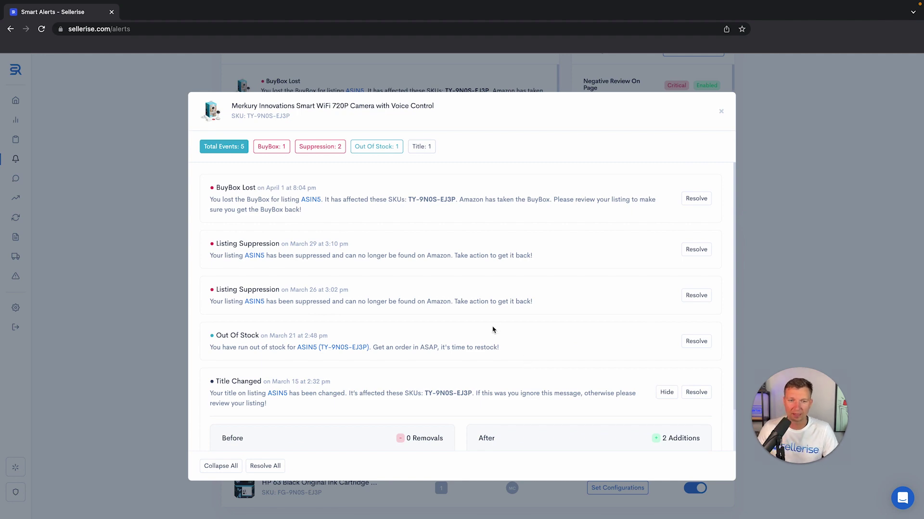
click(721, 111)
scroll(760, 186, up, 4)
Switch to History and inspect the date range and product filter dropdowns without changing them
click(680, 81)
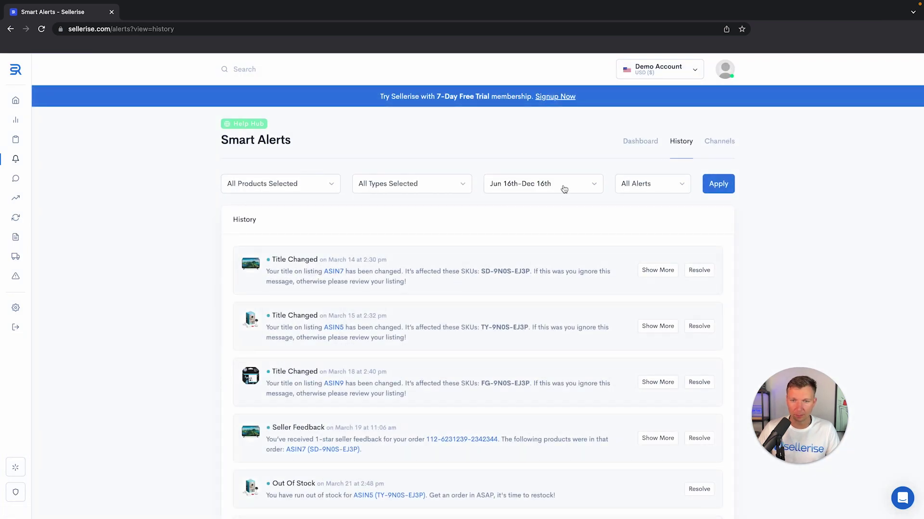
click(563, 188)
click(457, 184)
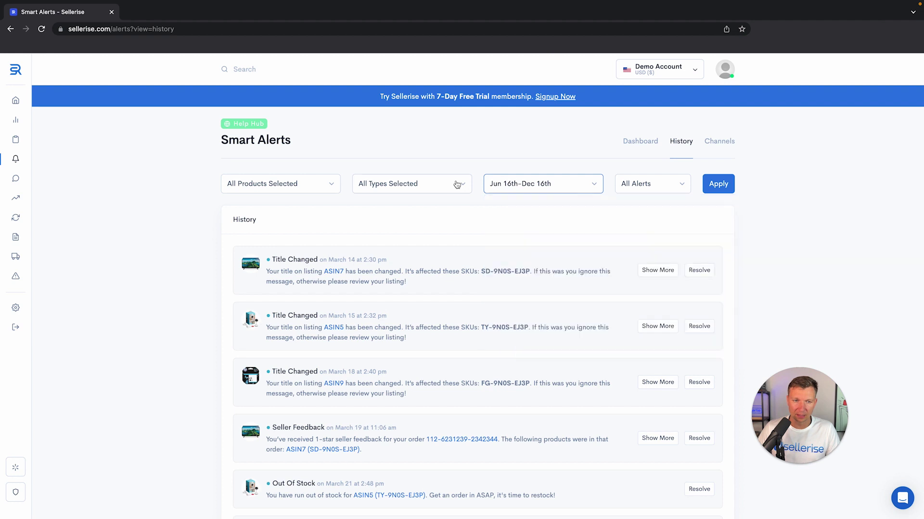
click(321, 190)
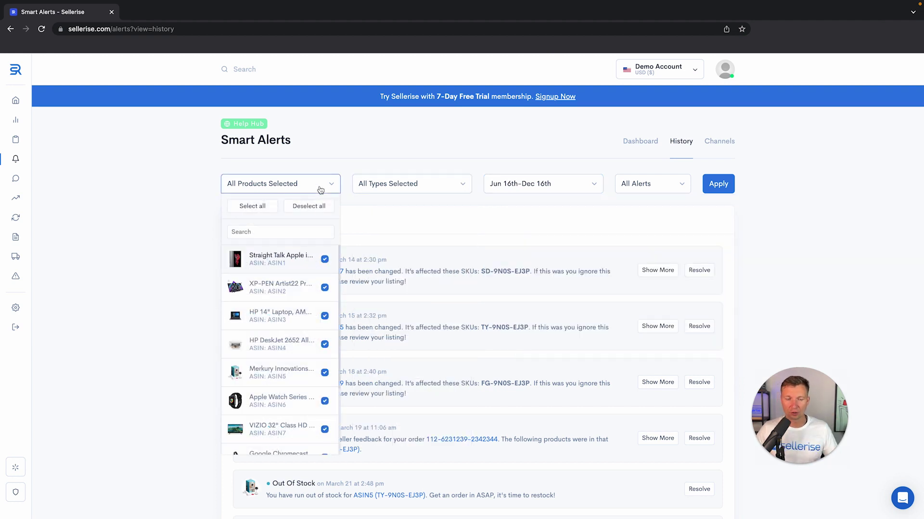
click(455, 155)
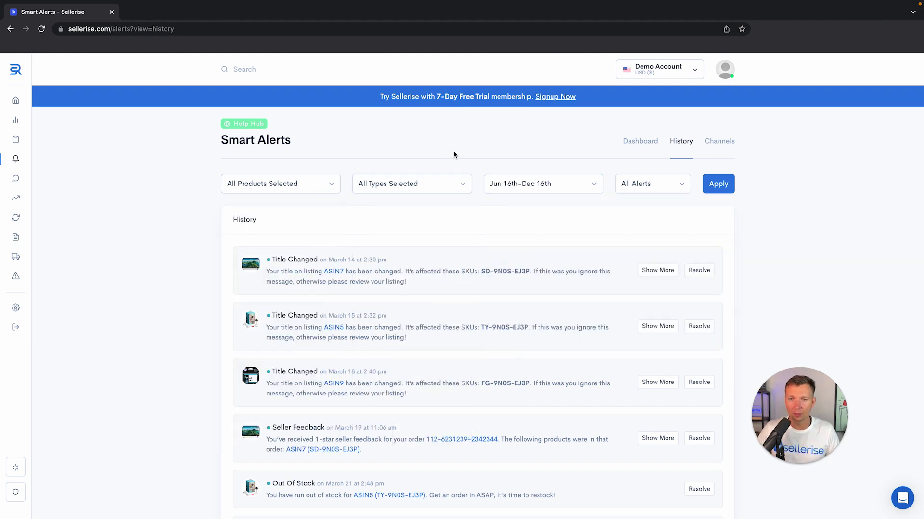
Go to Channels, start a new notification channel, and scroll through its blank form
click(721, 149)
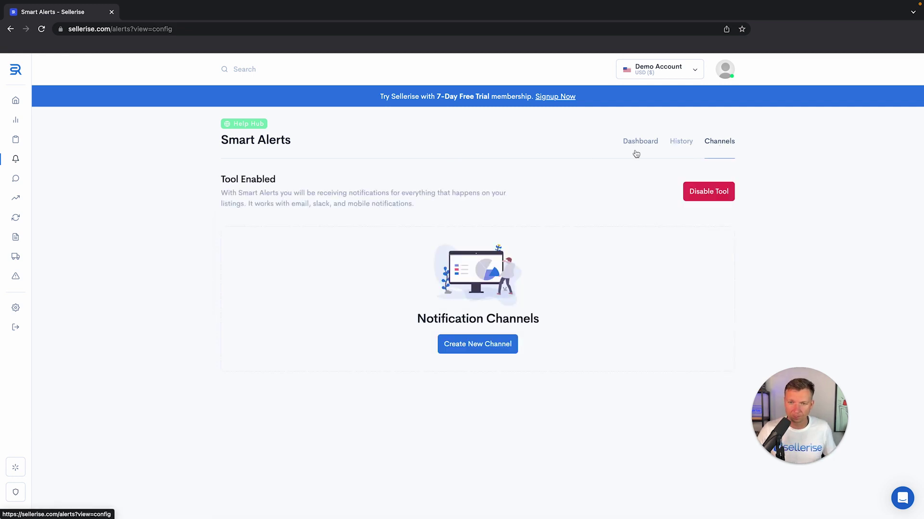
click(473, 346)
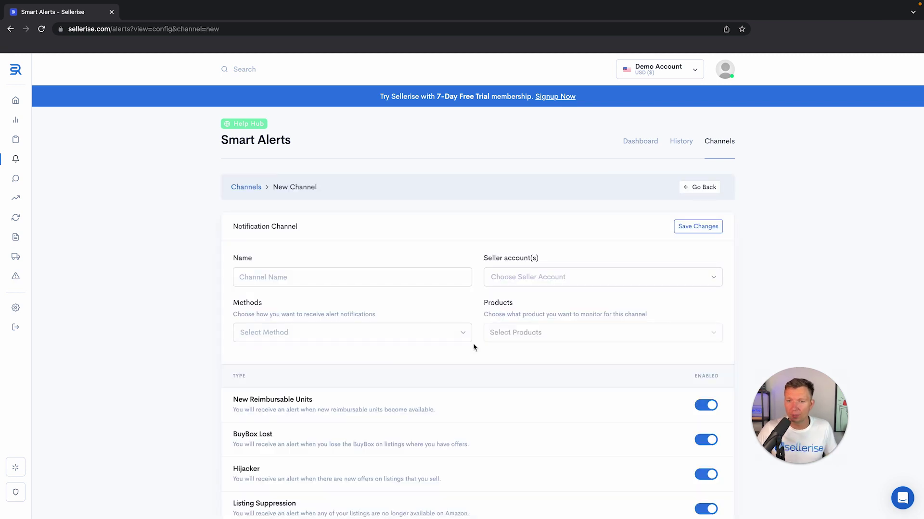
scroll(757, 271, down, 3)
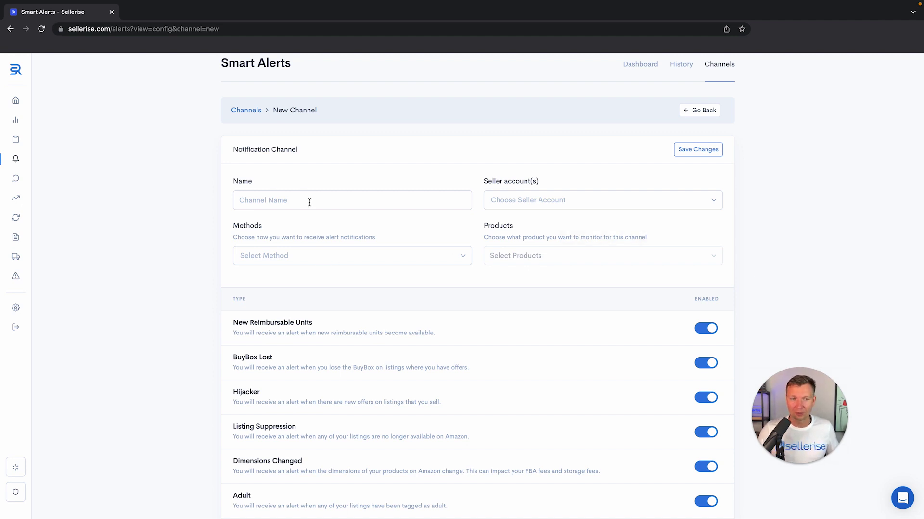
scroll(759, 241, down, 5)
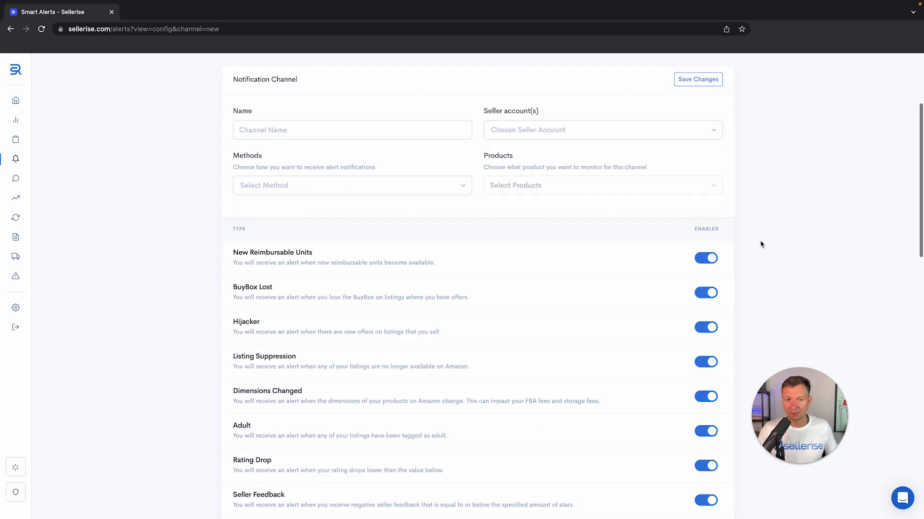
scroll(516, 269, up, 5)
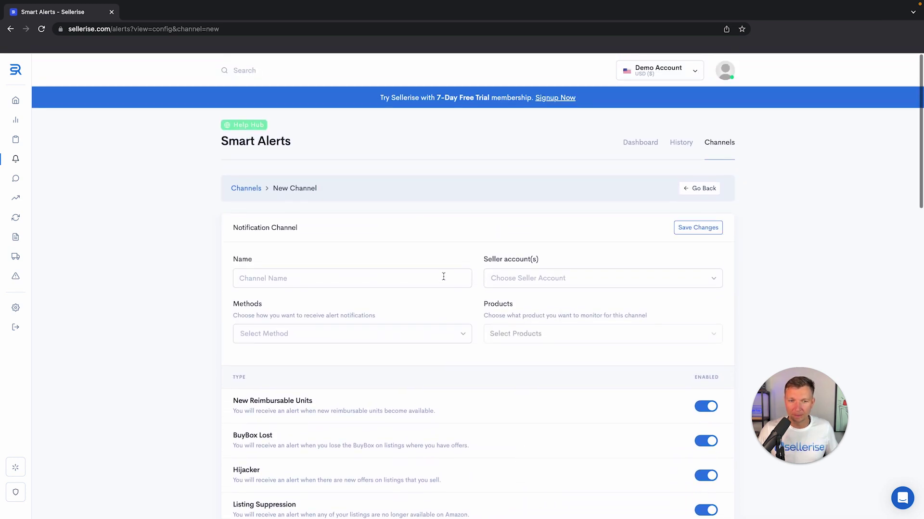
click(465, 338)
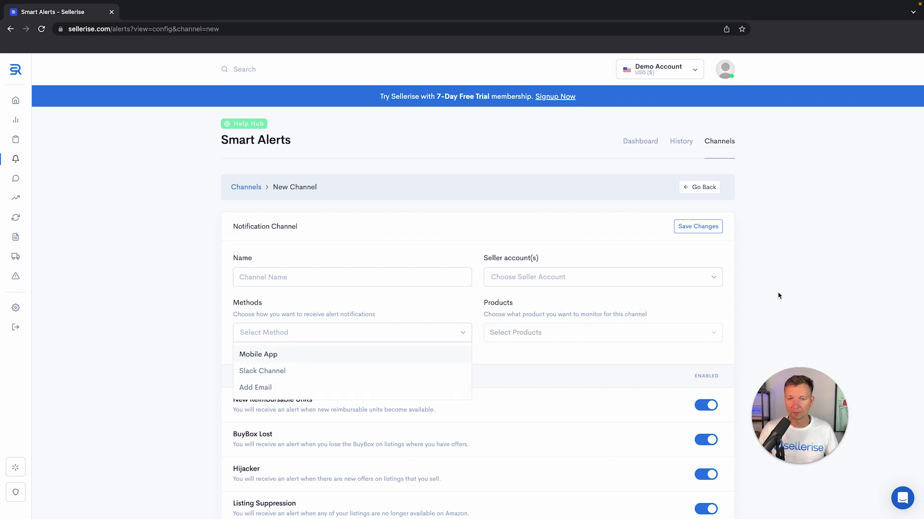
click(737, 306)
click(579, 281)
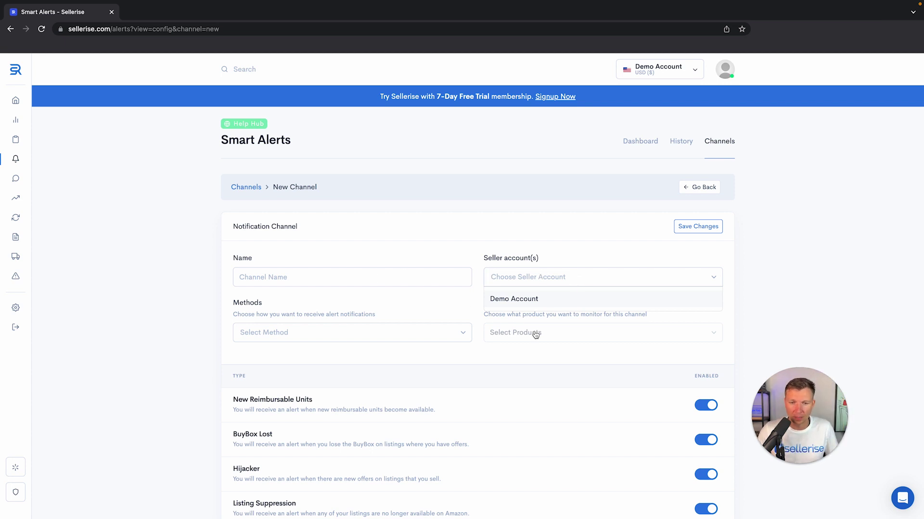
click(558, 335)
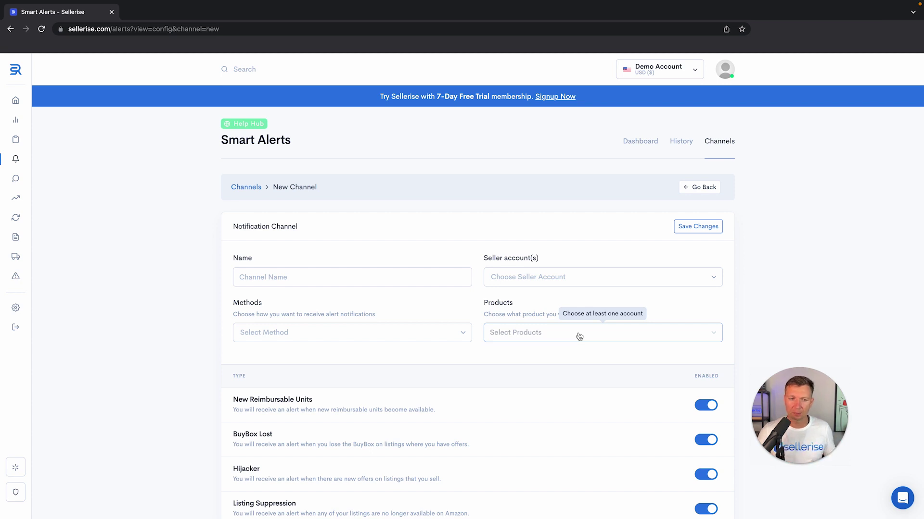
scroll(742, 326, down, 5)
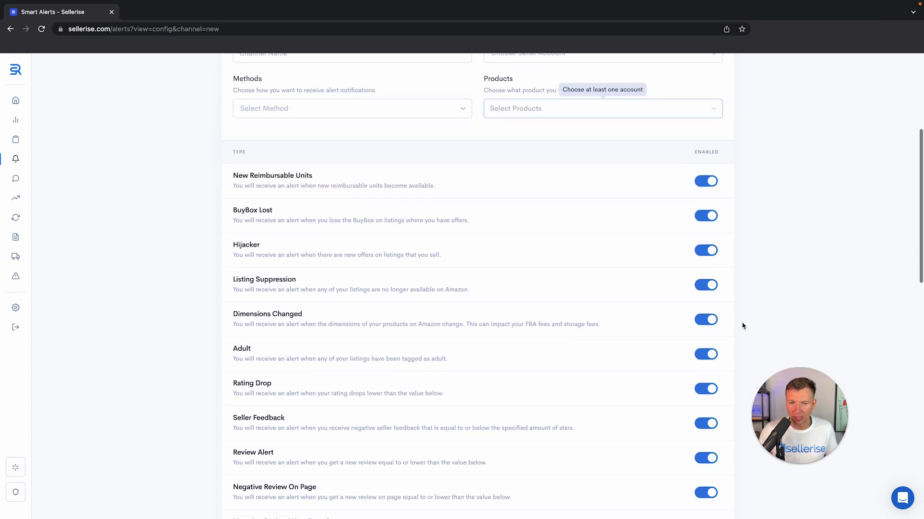
scroll(563, 292, down, 5)
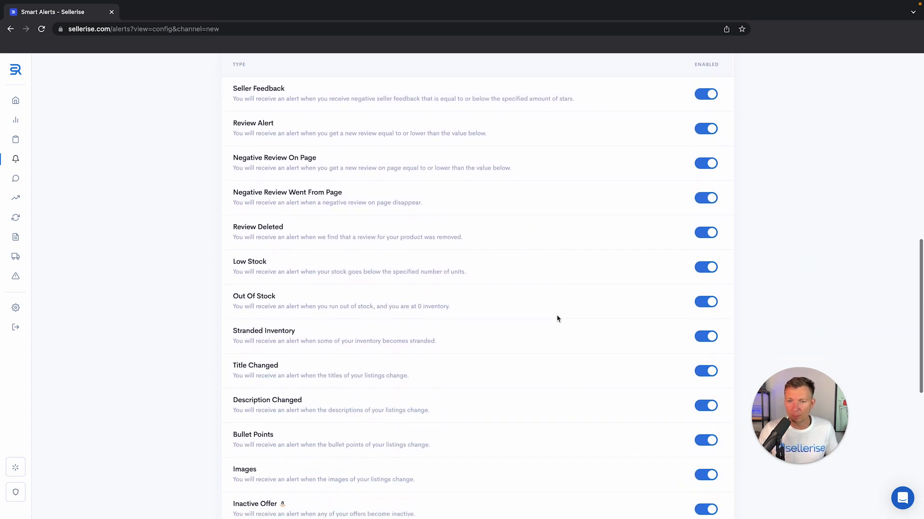
scroll(557, 319, down, 2)
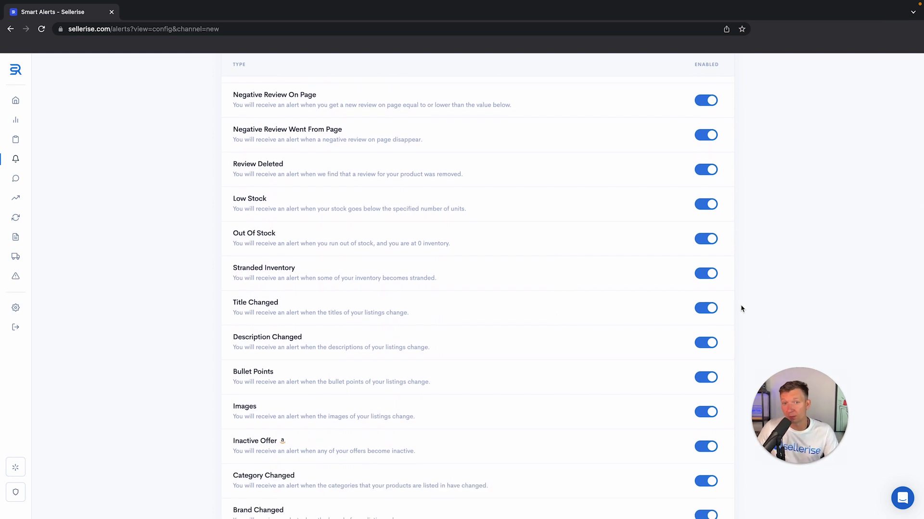
scroll(741, 309, down, 10)
scroll(742, 309, up, 20)
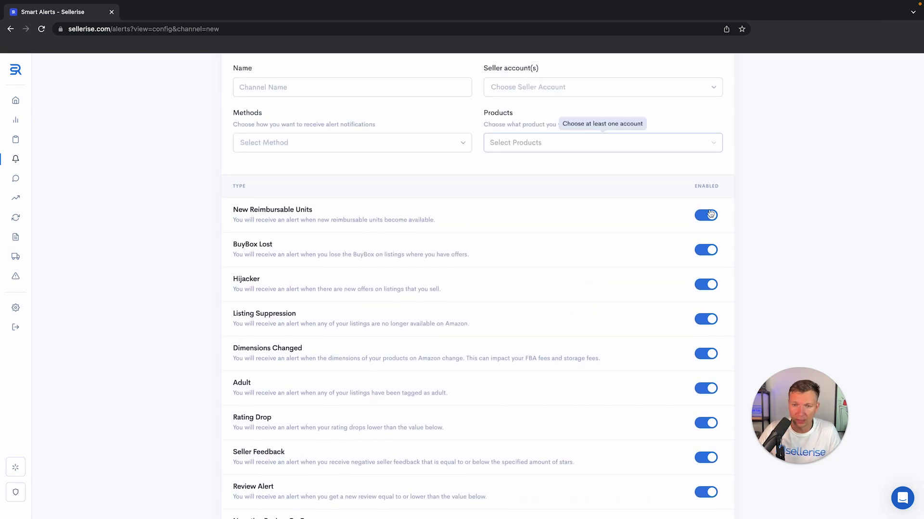
scroll(757, 289, down, 10)
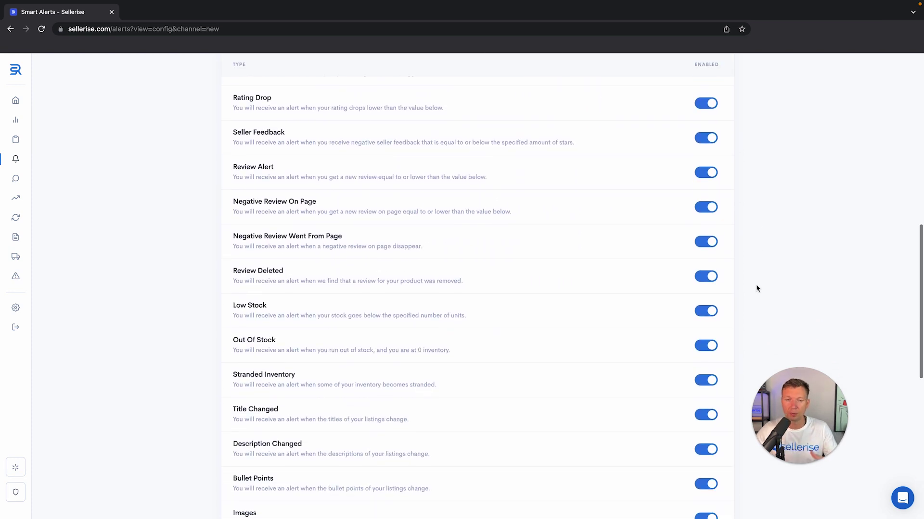
scroll(754, 288, up, 10)
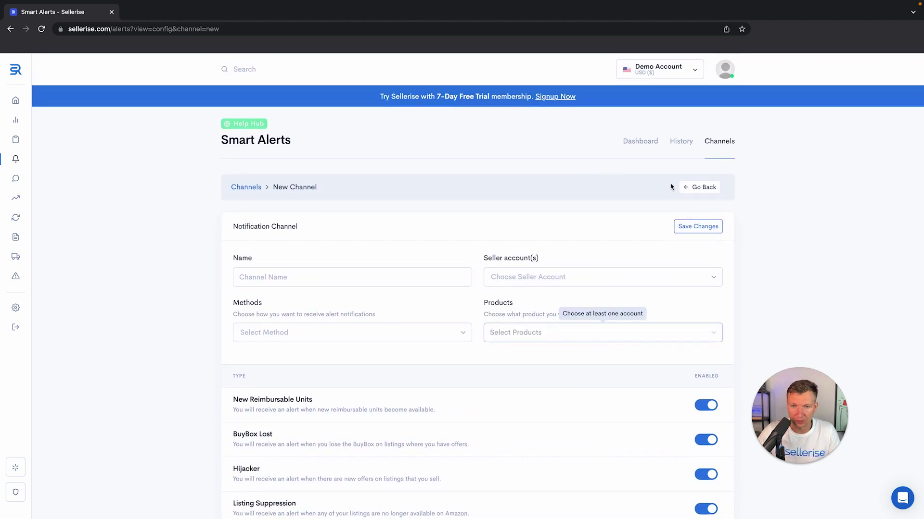
Return to the Smart Alerts Dashboard tab and open the Intercom support chat
click(639, 151)
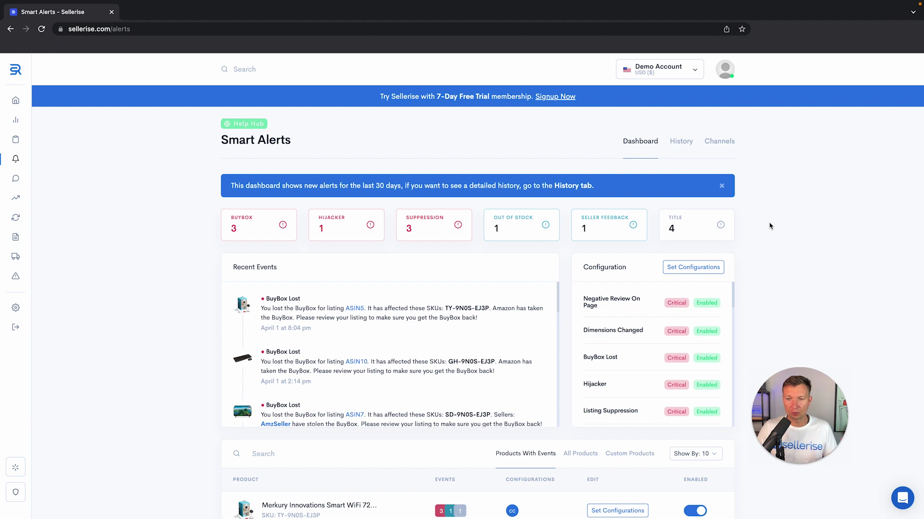
click(902, 499)
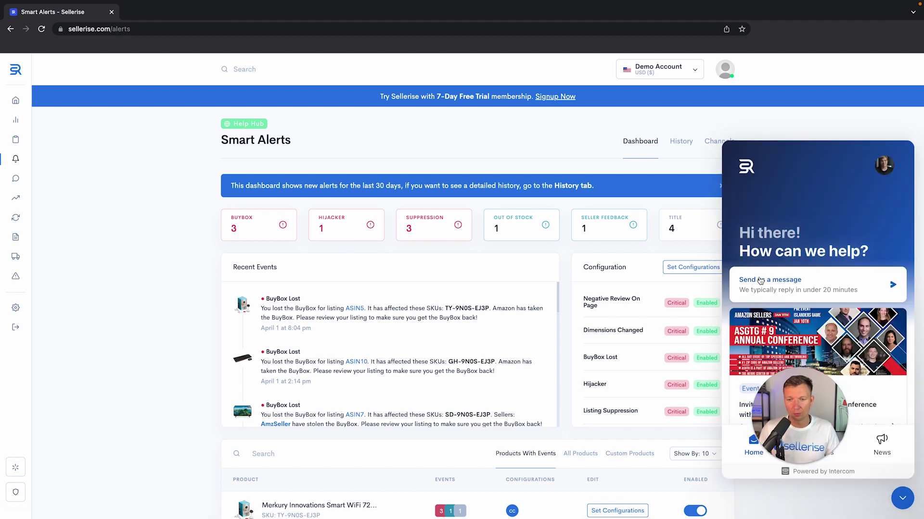